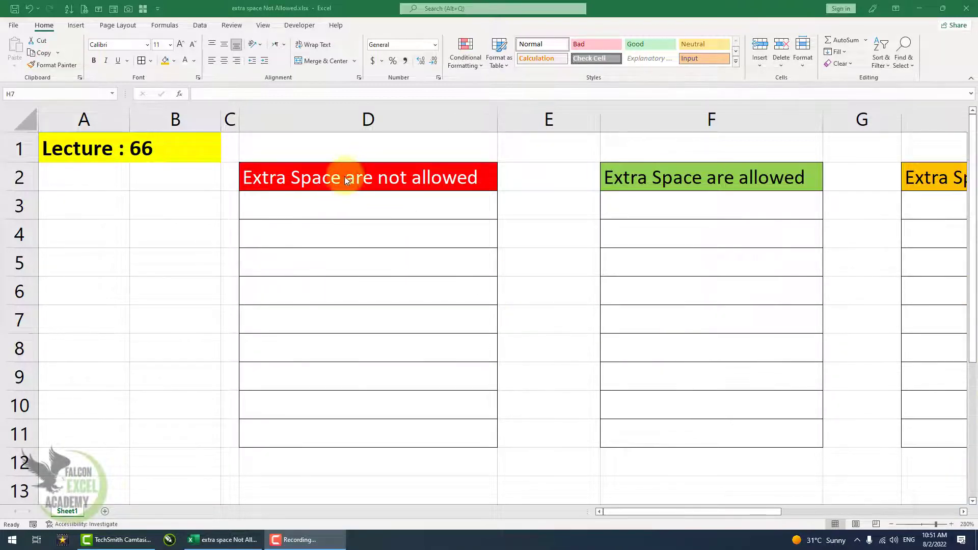
Enter a sample first-and-last name separated by two spaces into cell F3
{"action": "left_click", "coordinate": [679, 512]}
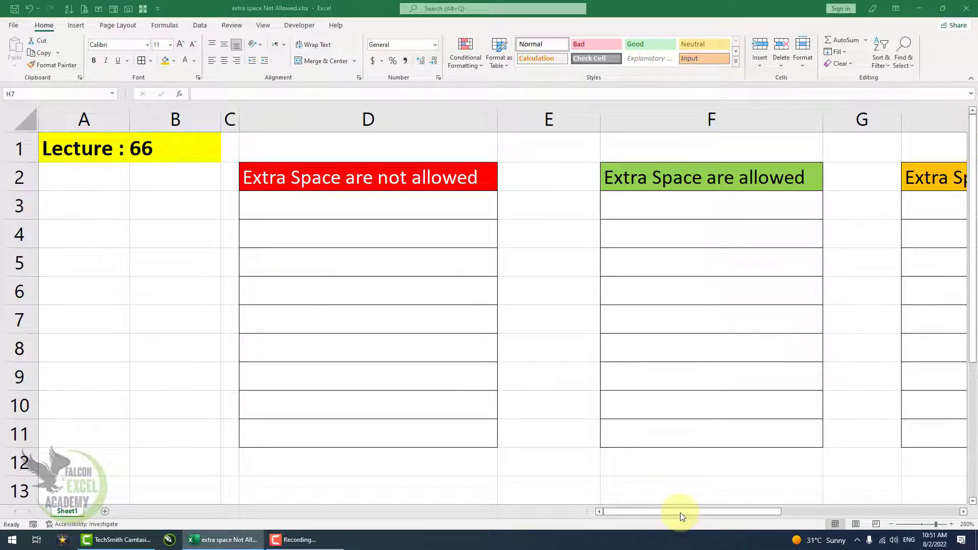
{"action": "left_click_drag", "start_coordinate": [769, 511], "coordinate": [947, 513]}
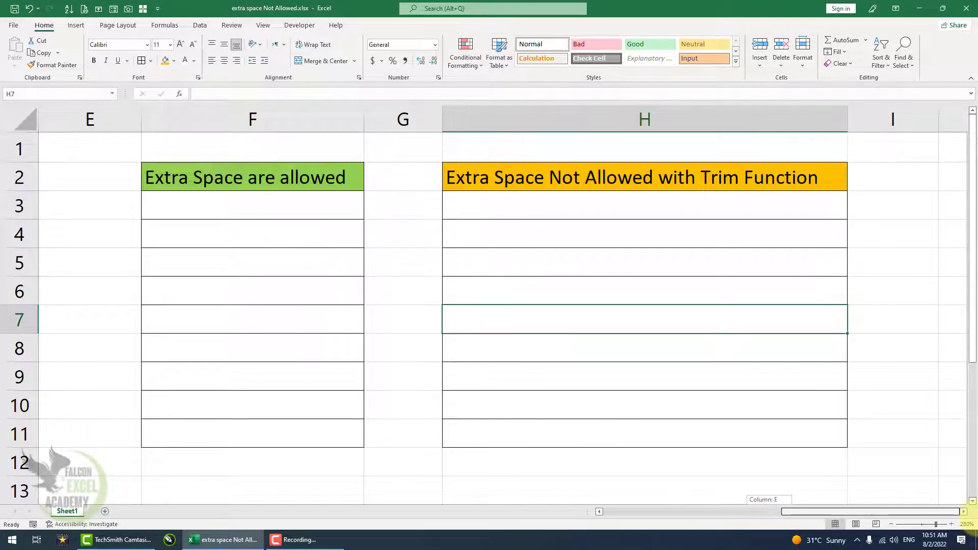
{"action": "left_click_drag", "start_coordinate": [963, 512], "coordinate": [727, 512]}
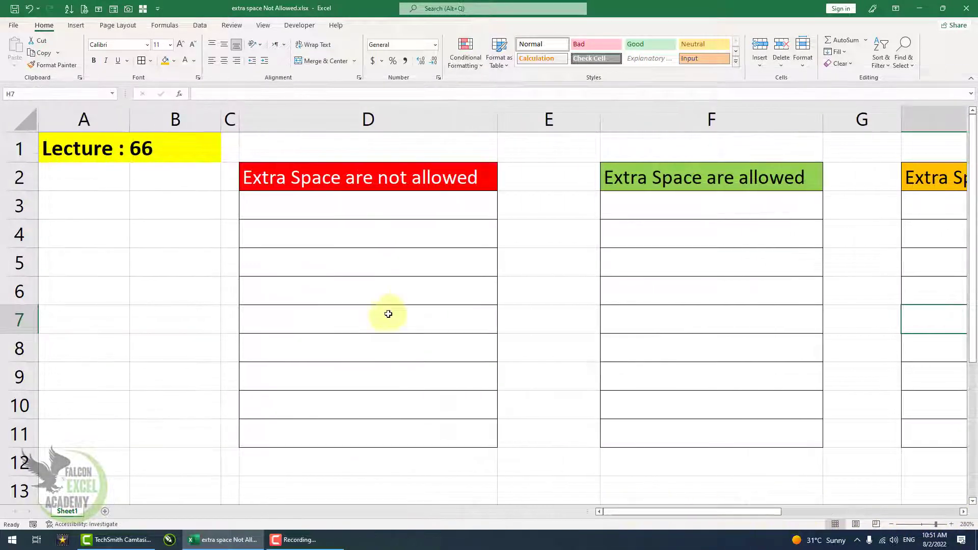
{"action": "left_click", "coordinate": [384, 210]}
{"action": "left_click", "coordinate": [654, 208]}
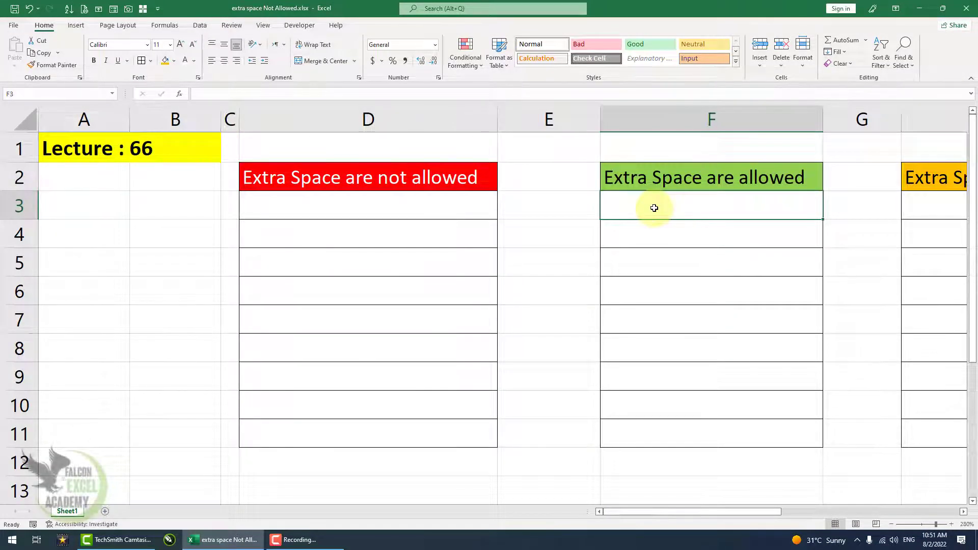
{"action": "type", "text": "Ali"}
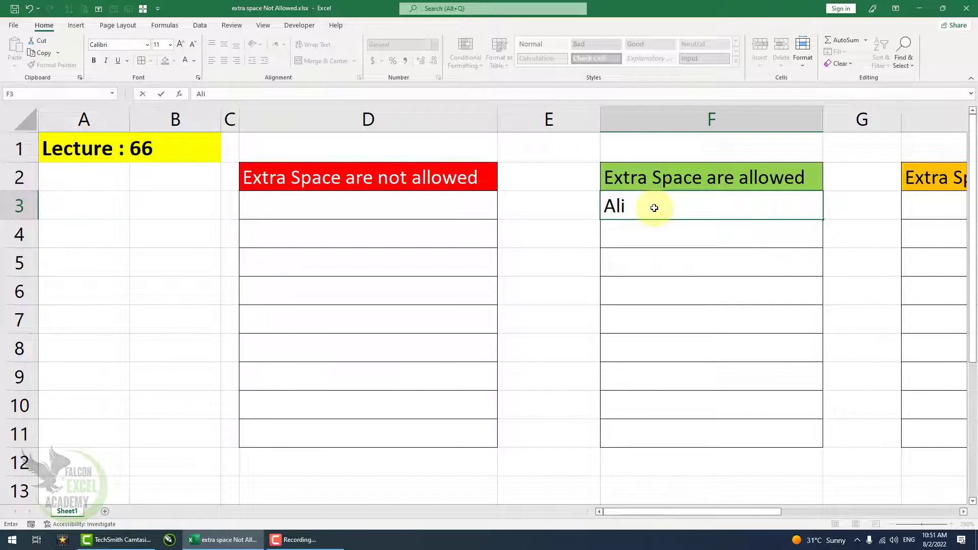
{"action": "type", "text": "  Raza"}
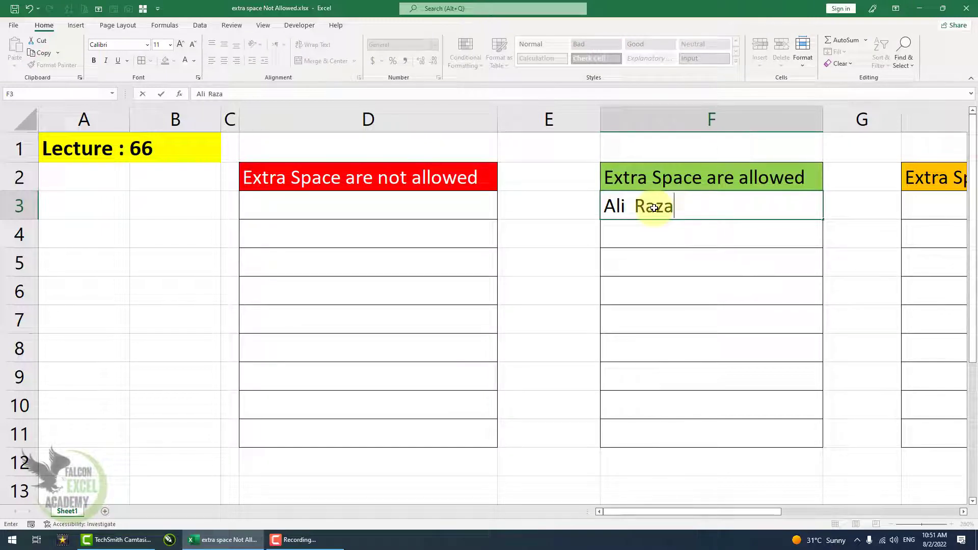
{"action": "key", "text": "Return"}
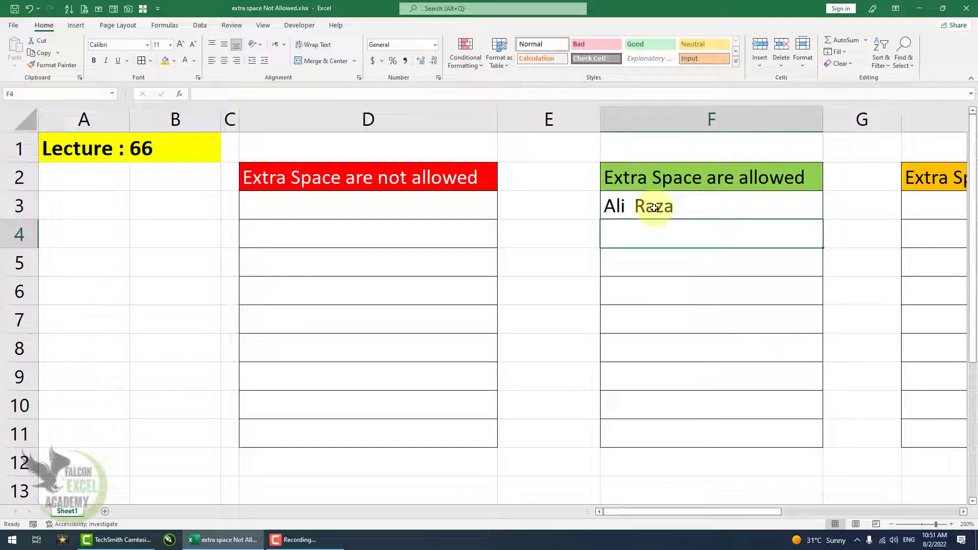
{"action": "left_click", "coordinate": [434, 203]}
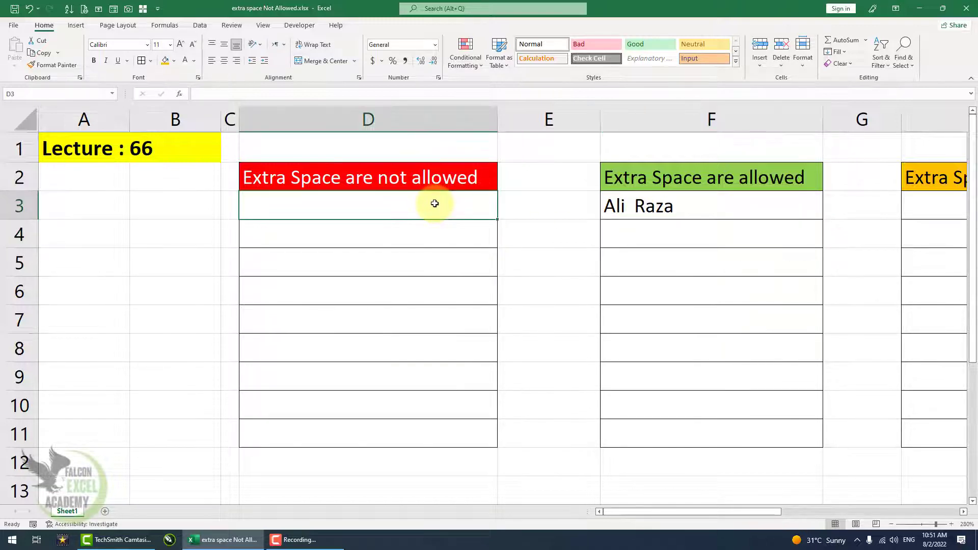
{"action": "type", "text": "Al"}
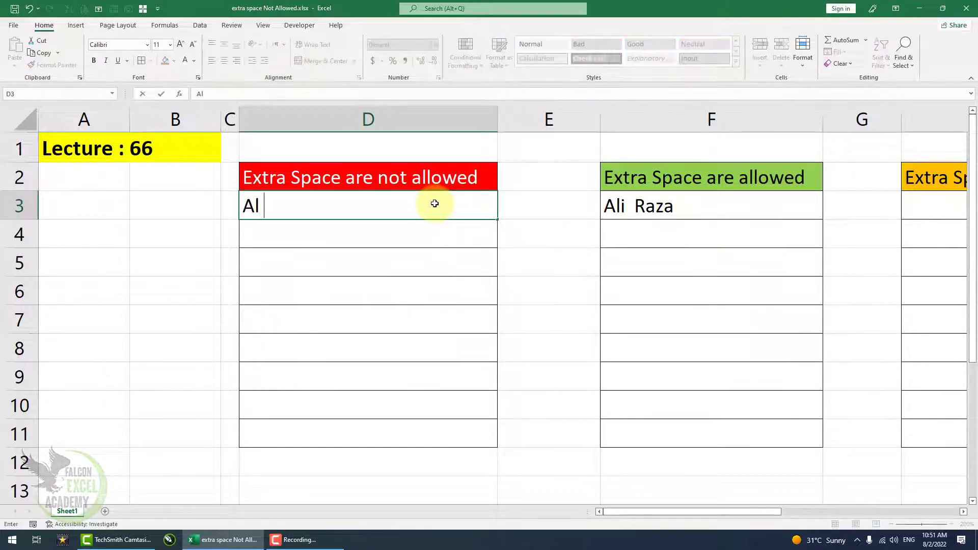
{"action": "type", "text": "i  R"}
{"action": "key", "text": "BackSpace"}
{"action": "key", "text": "BackSpace"}
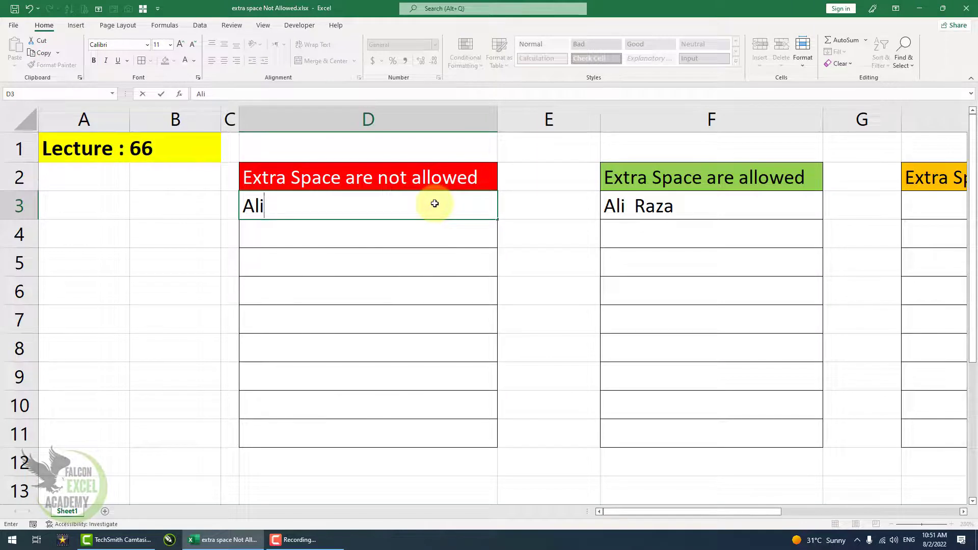
{"action": "type", "text": "Raza"}
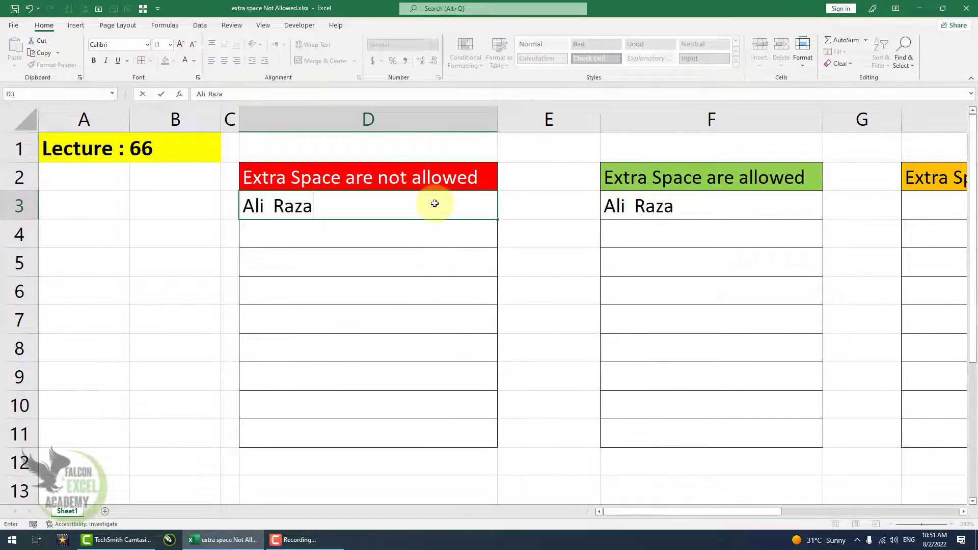
{"action": "key", "text": "Return"}
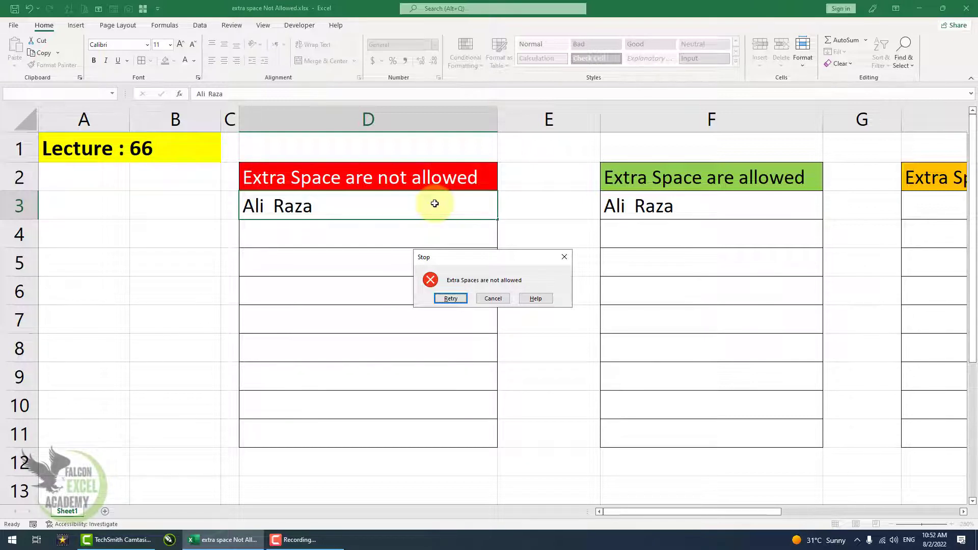
{"action": "left_click", "coordinate": [492, 300]}
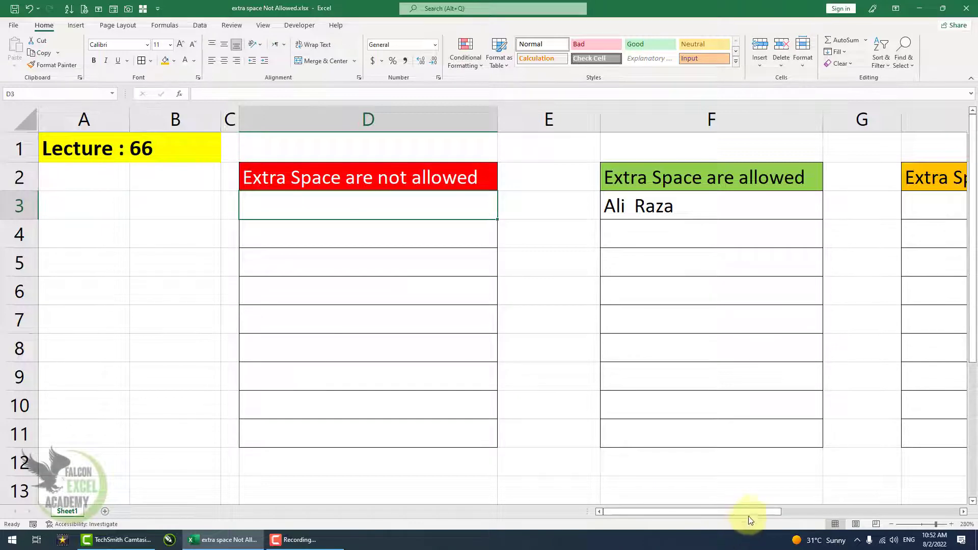
Select the empty cells from H3 down the Trim Function table and show the Data ribbon
{"action": "left_click_drag", "start_coordinate": [753, 512], "coordinate": [913, 514]}
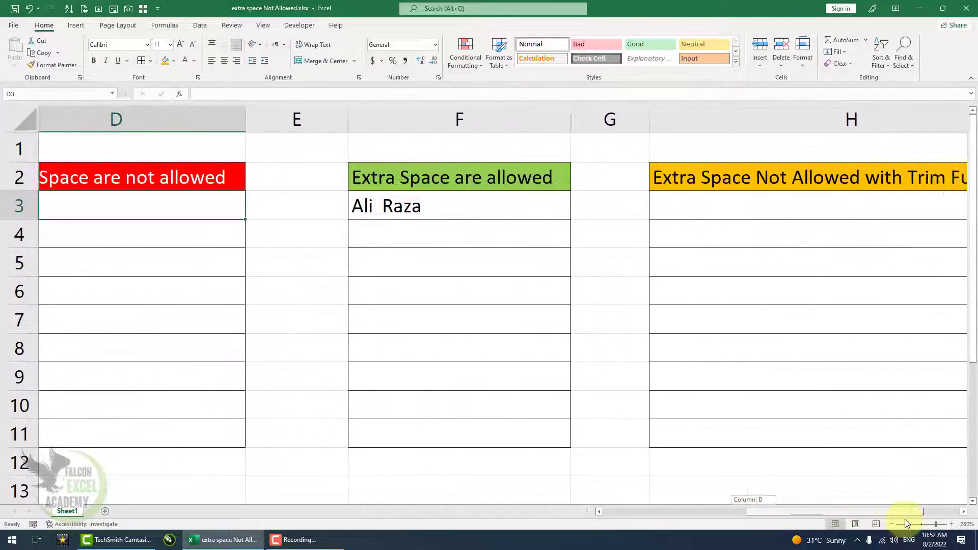
{"action": "left_click_drag", "start_coordinate": [559, 205], "coordinate": [557, 430]}
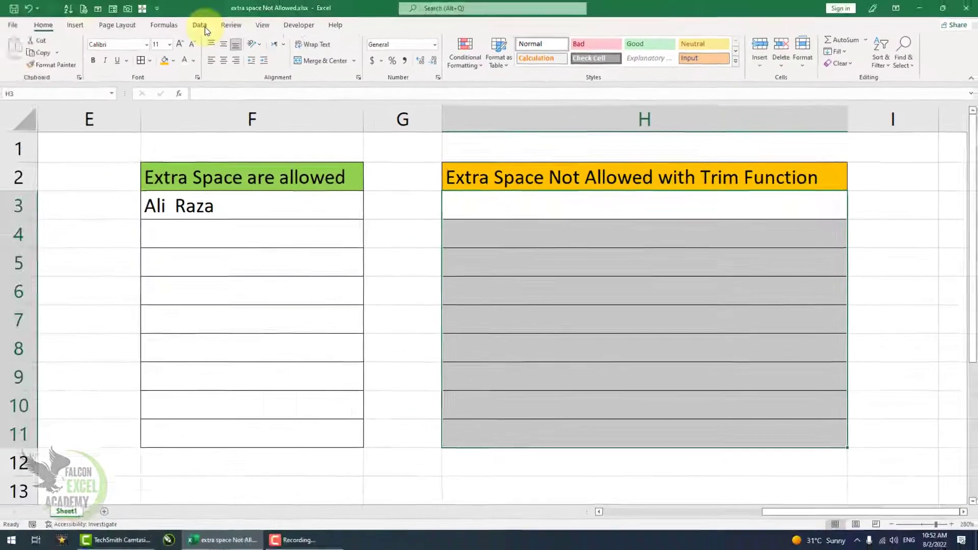
{"action": "left_click", "coordinate": [491, 62]}
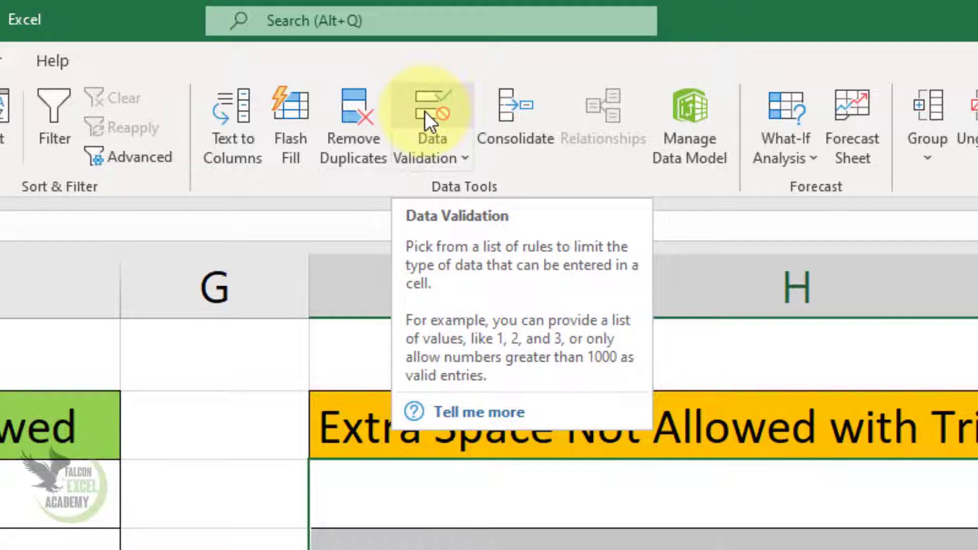
In Data Validation, allow Custom with the formula =H3=trim(H3)
{"action": "left_click", "coordinate": [429, 126]}
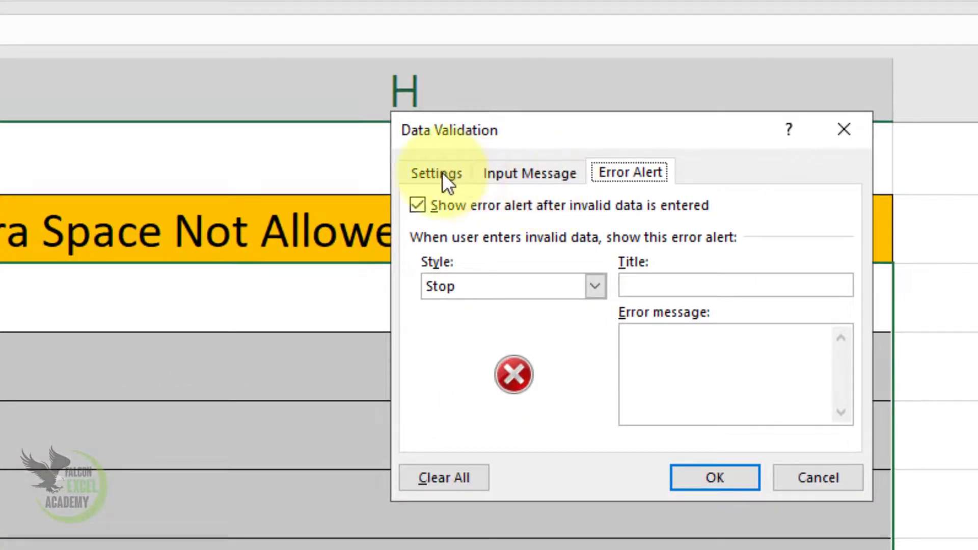
{"action": "left_click", "coordinate": [443, 174]}
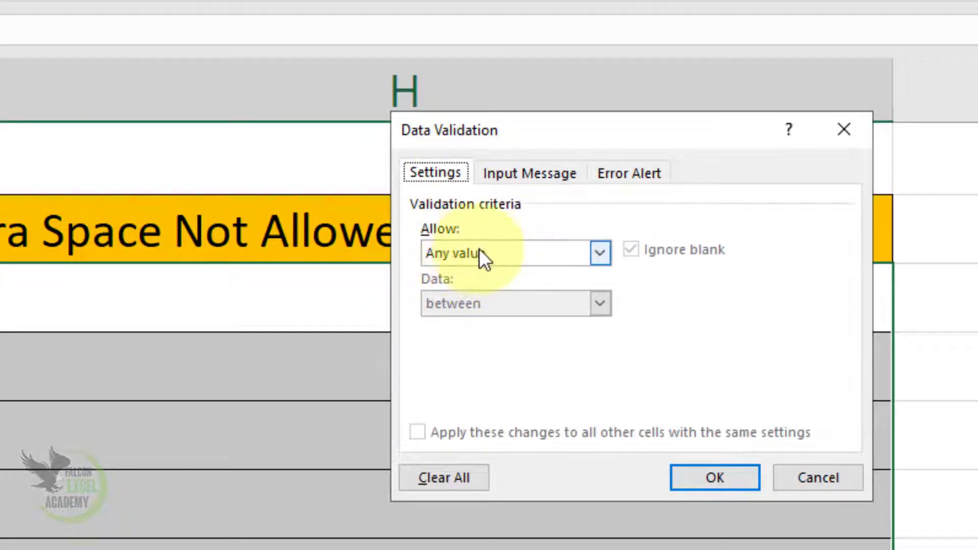
{"action": "left_click", "coordinate": [503, 253]}
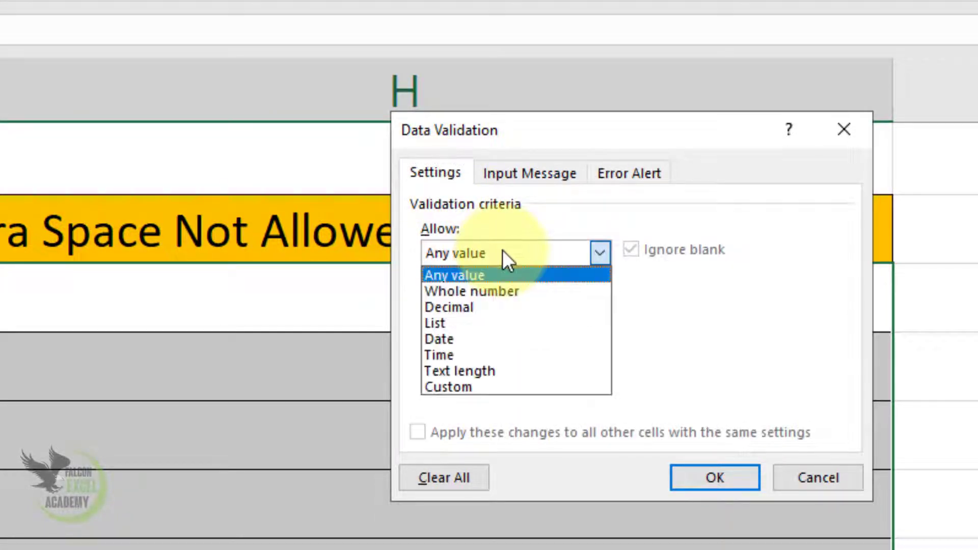
{"action": "left_click", "coordinate": [469, 389]}
{"action": "left_click", "coordinate": [469, 353]}
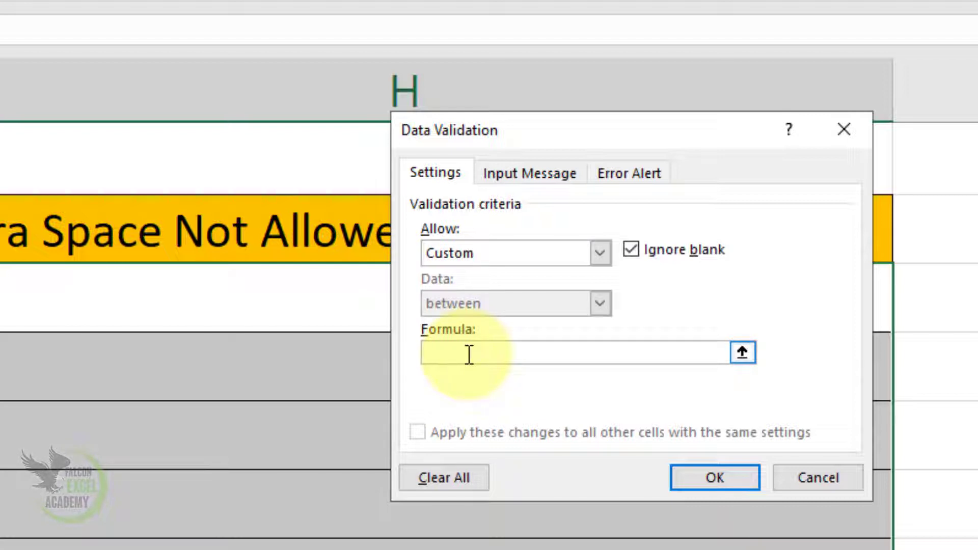
{"action": "type", "text": "="}
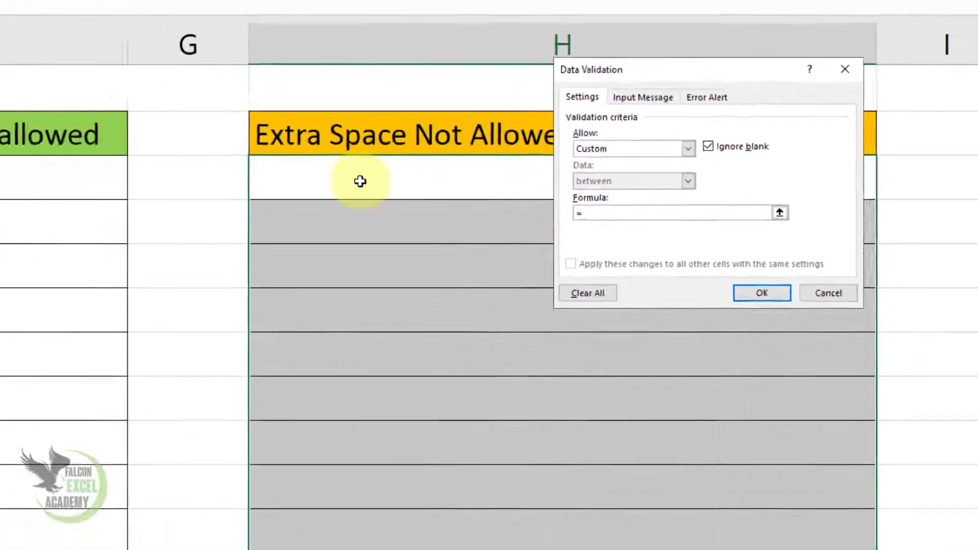
{"action": "left_click", "coordinate": [360, 182]}
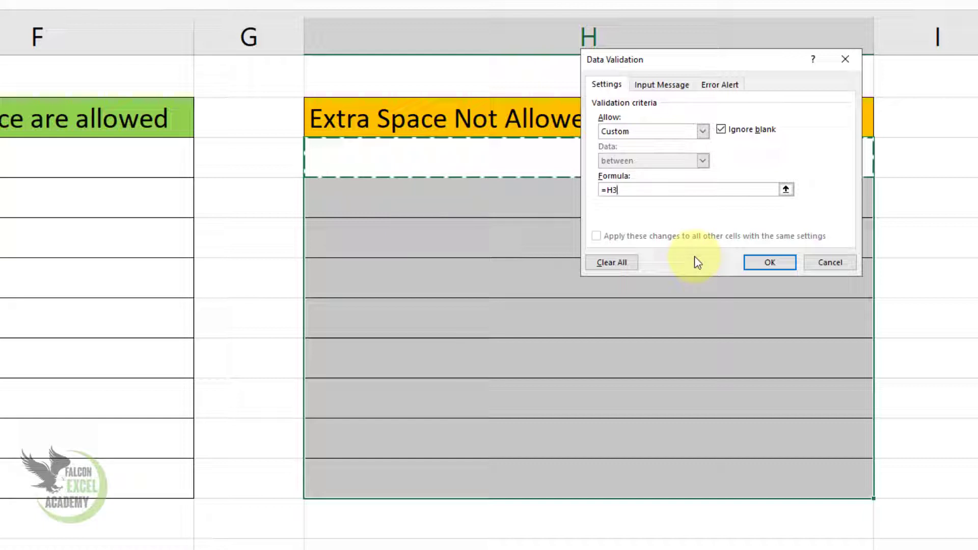
{"action": "type", "text": "="}
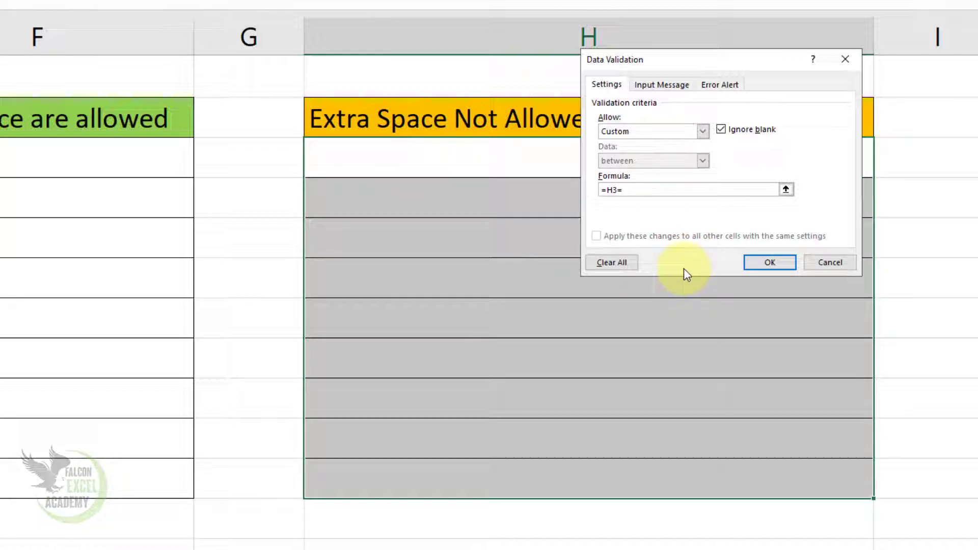
{"action": "type", "text": "trim"}
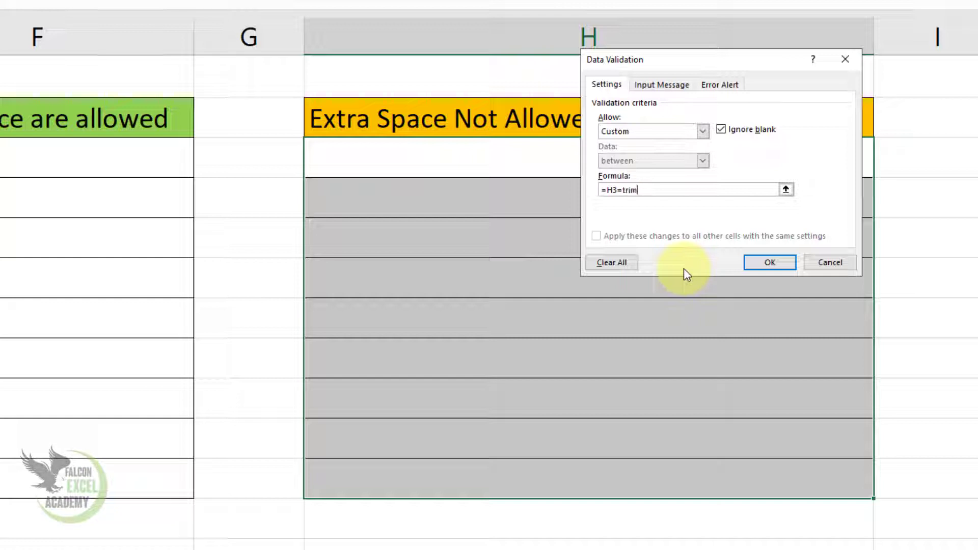
{"action": "type", "text": "("}
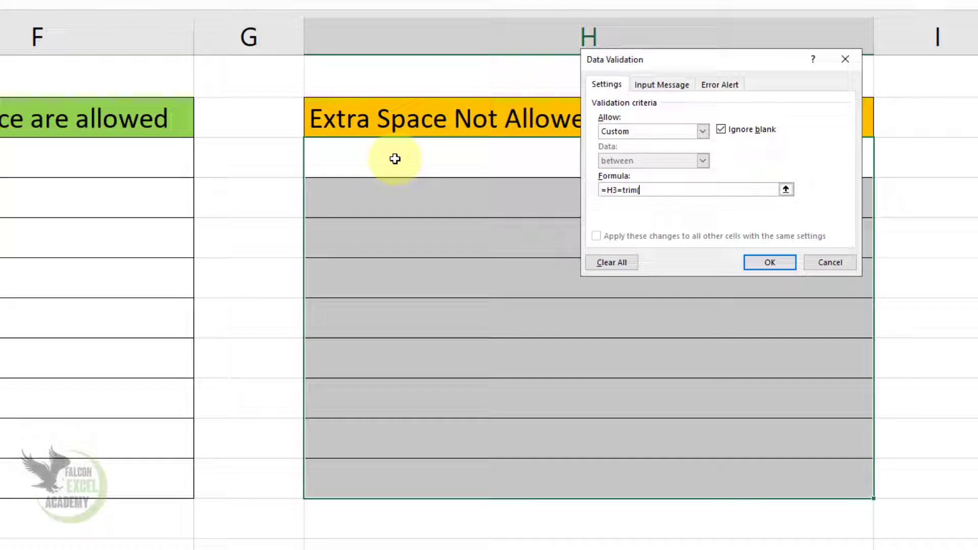
{"action": "left_click", "coordinate": [395, 159]}
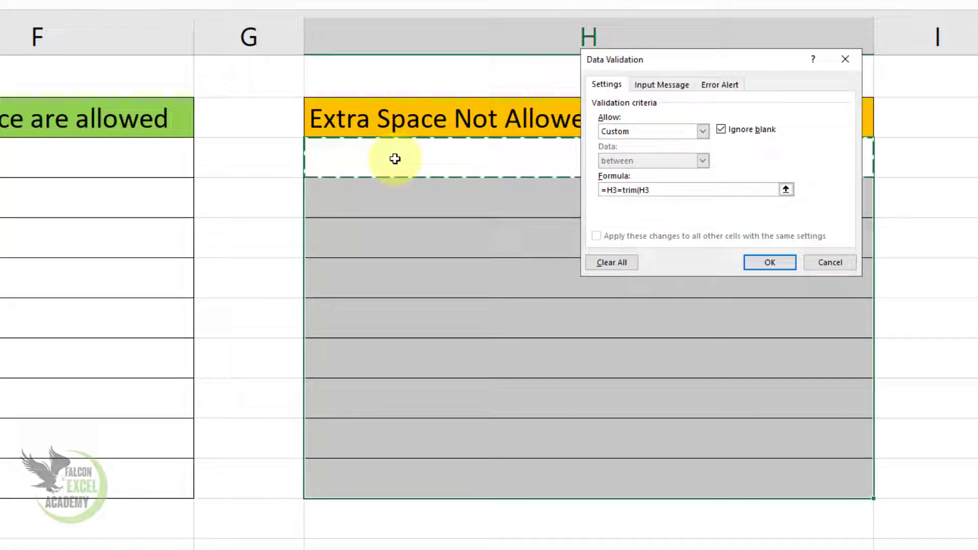
{"action": "type", "text": ")"}
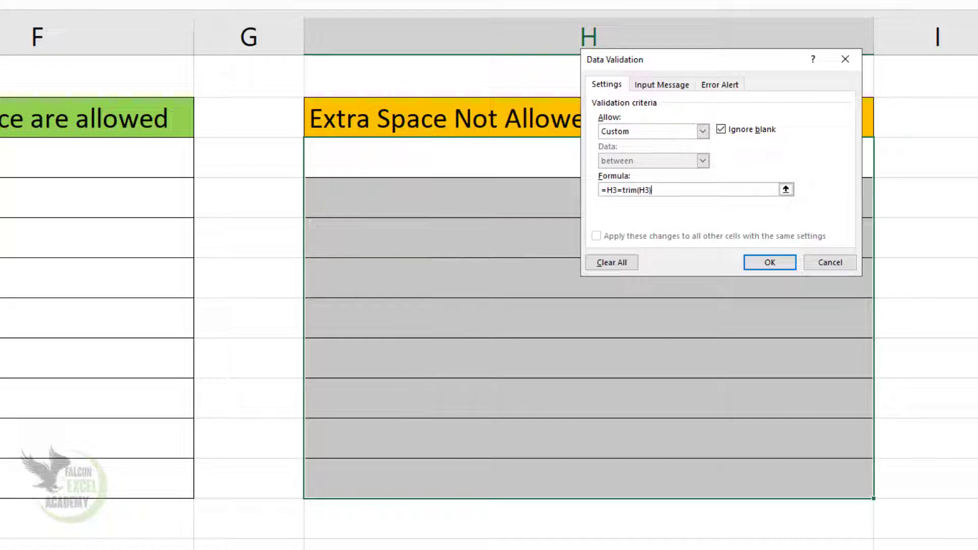
{"action": "left_click", "coordinate": [721, 85]}
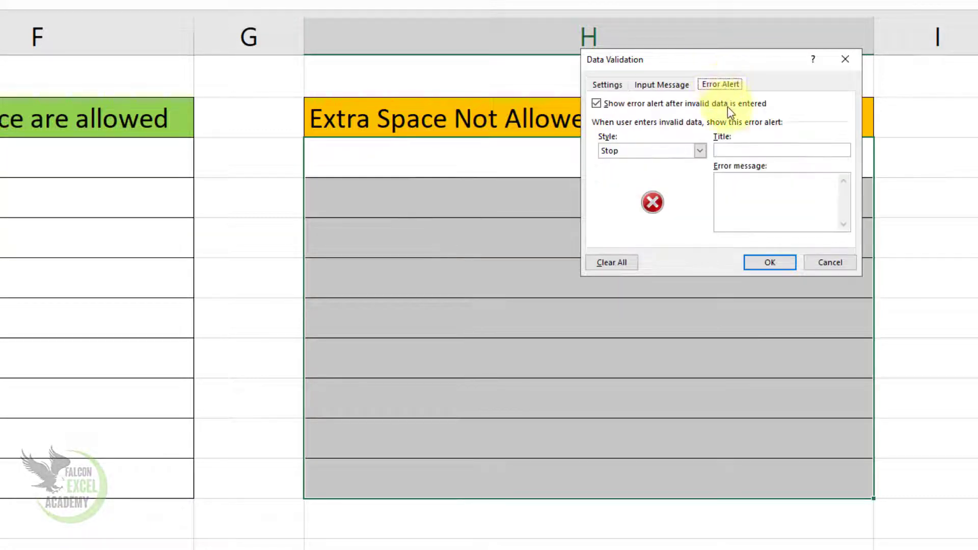
Add a Stop alert titled 'Stop' with message 'Extra Space are Not Allowed' and apply the rule
{"action": "left_click", "coordinate": [742, 150]}
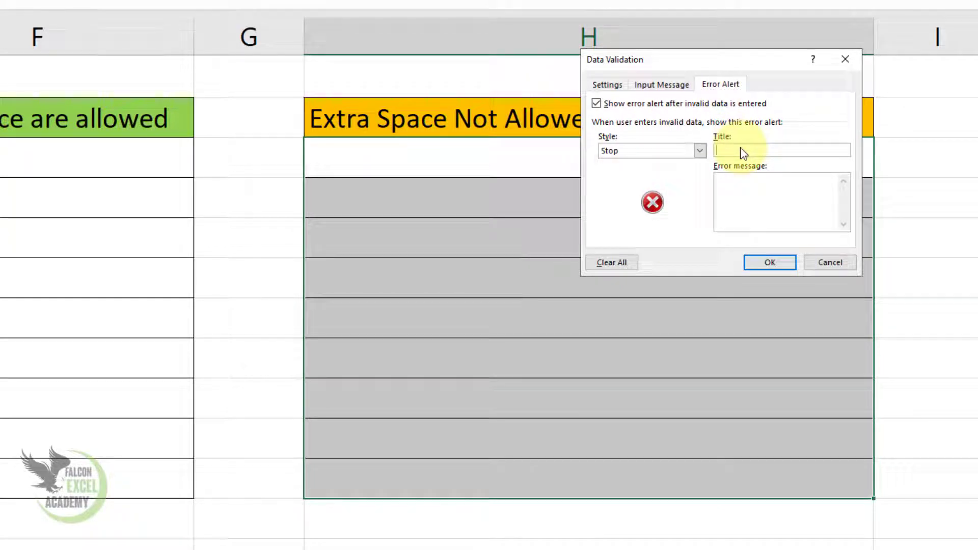
{"action": "type", "text": "S"}
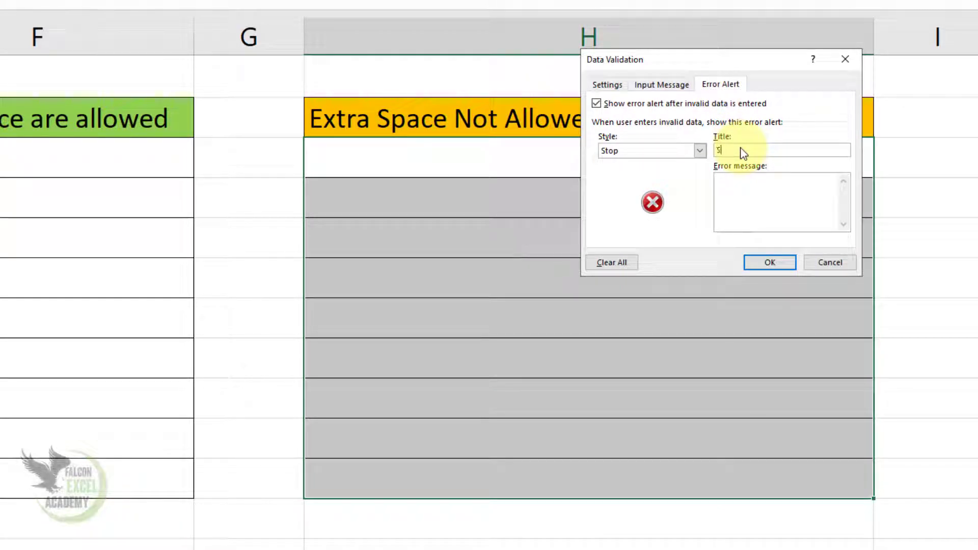
{"action": "type", "text": "top"}
{"action": "left_click", "coordinate": [738, 191]}
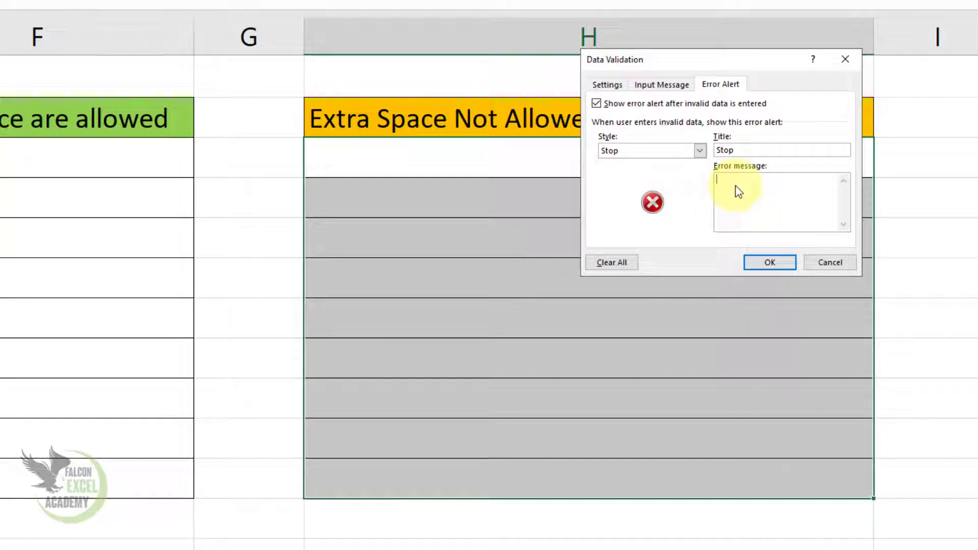
{"action": "type", "text": "Extra Sp"}
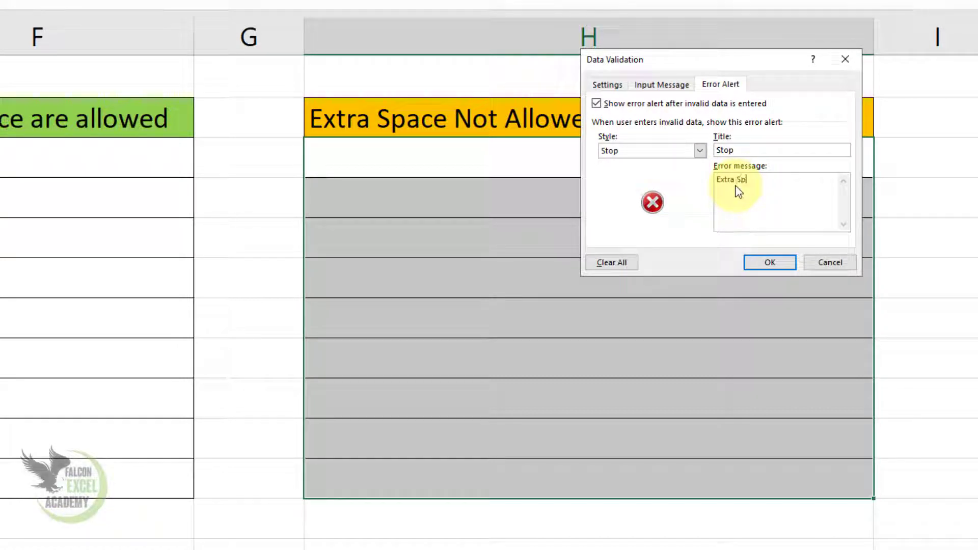
{"action": "type", "text": "ace are"}
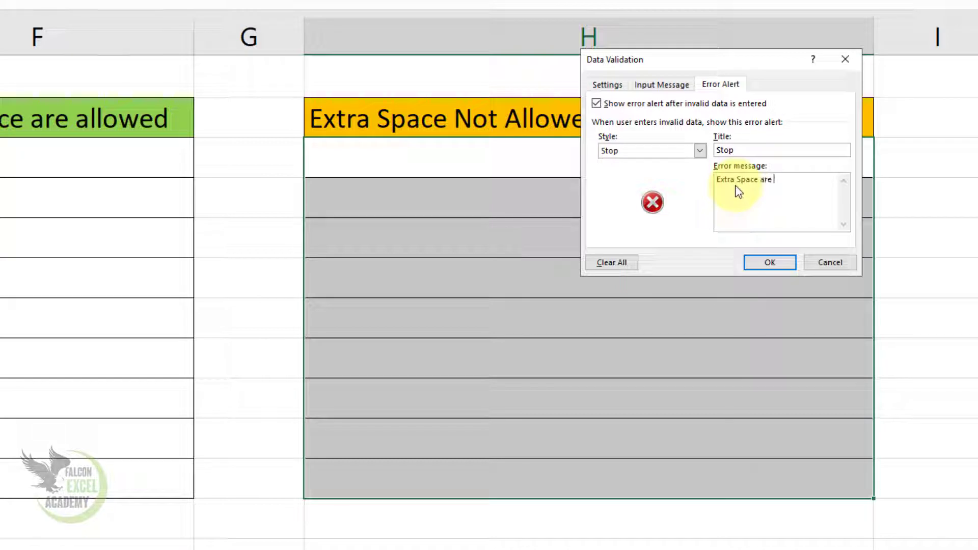
{"action": "type", "text": " Not Allowed"}
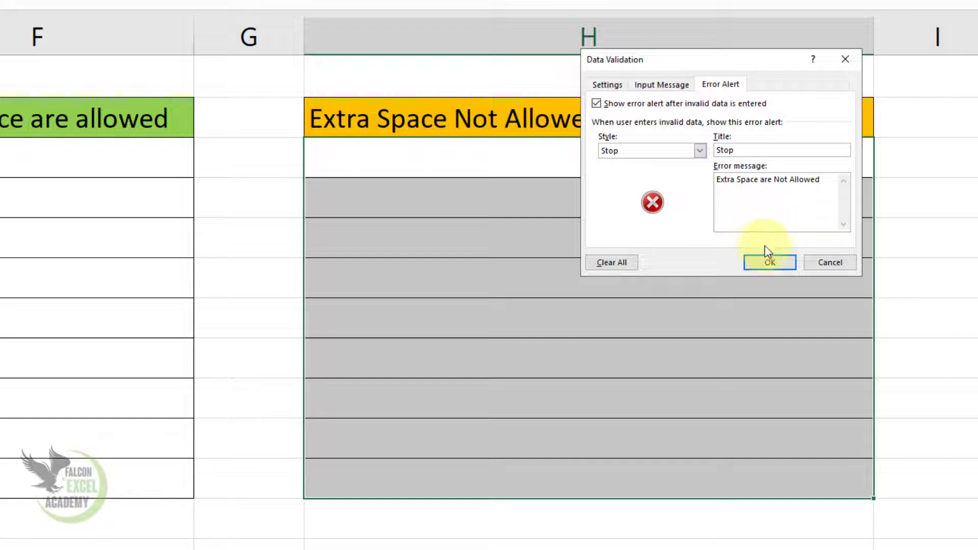
{"action": "left_click", "coordinate": [773, 262]}
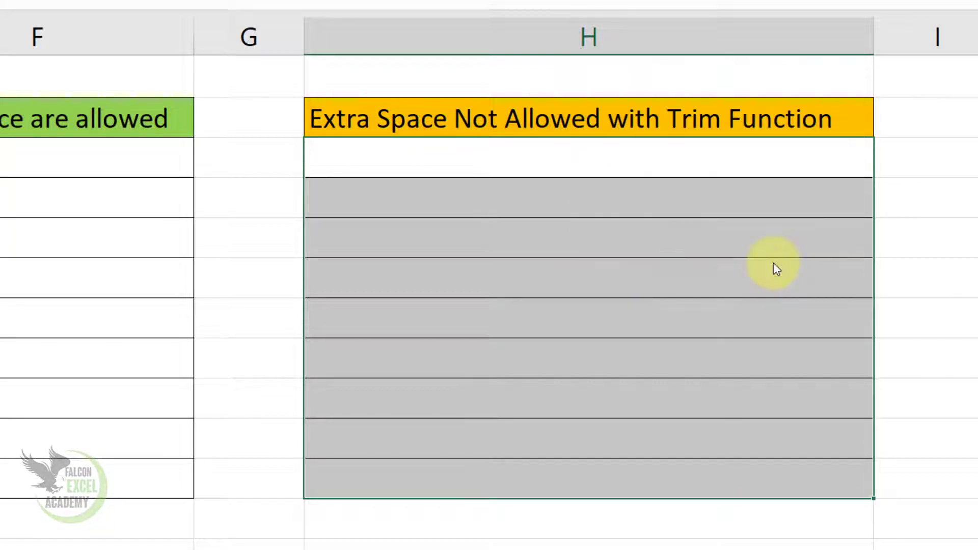
In H3, have a double-spaced name rejected, then enter a single-spaced two-part name
{"action": "left_click", "coordinate": [609, 160]}
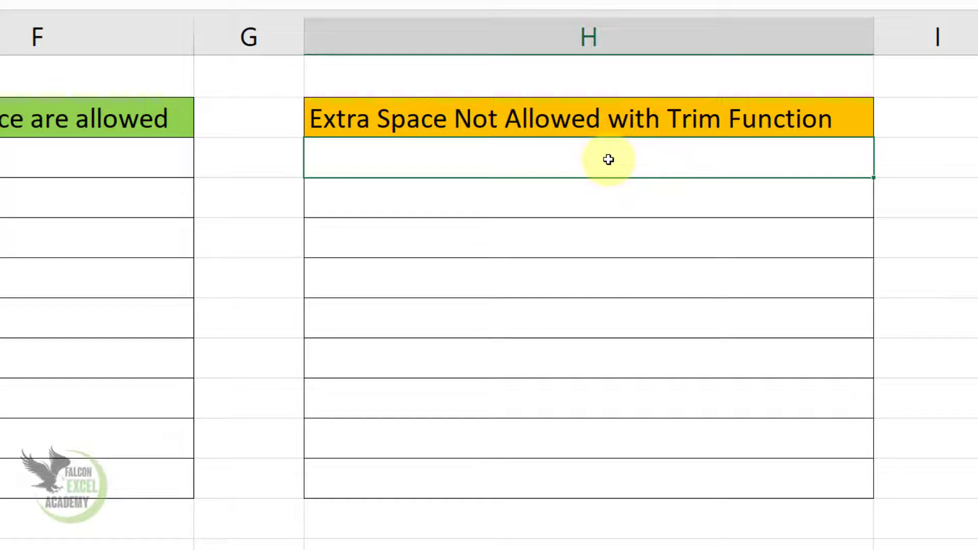
{"action": "type", "text": "a"}
{"action": "key", "text": "BackSpace"}
{"action": "type", "text": "Rash"}
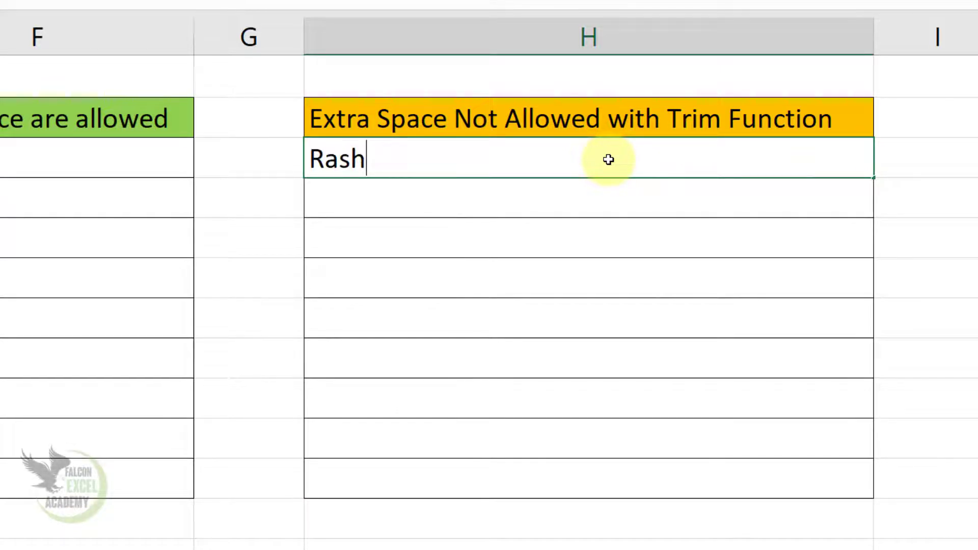
{"action": "type", "text": "id"}
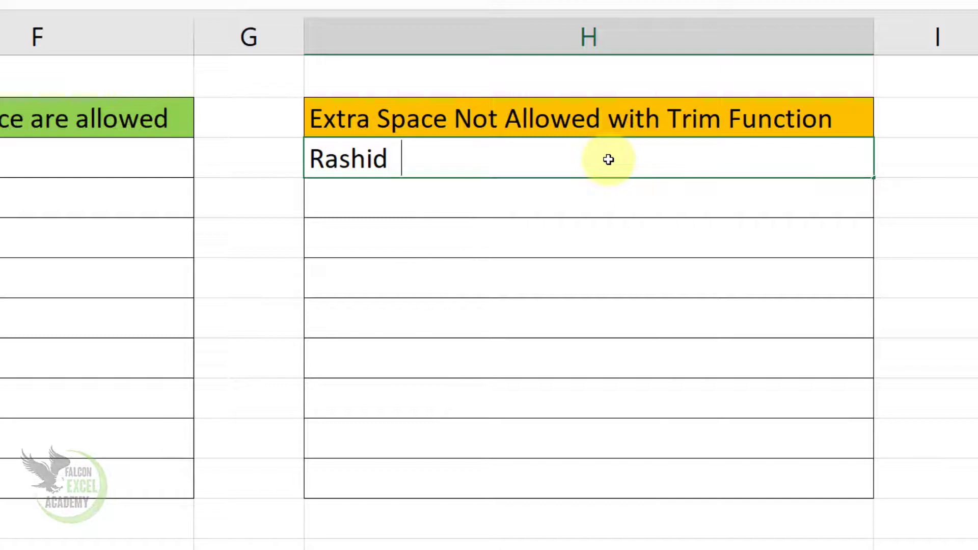
{"action": "type", "text": "  ali"}
{"action": "key", "text": "Return"}
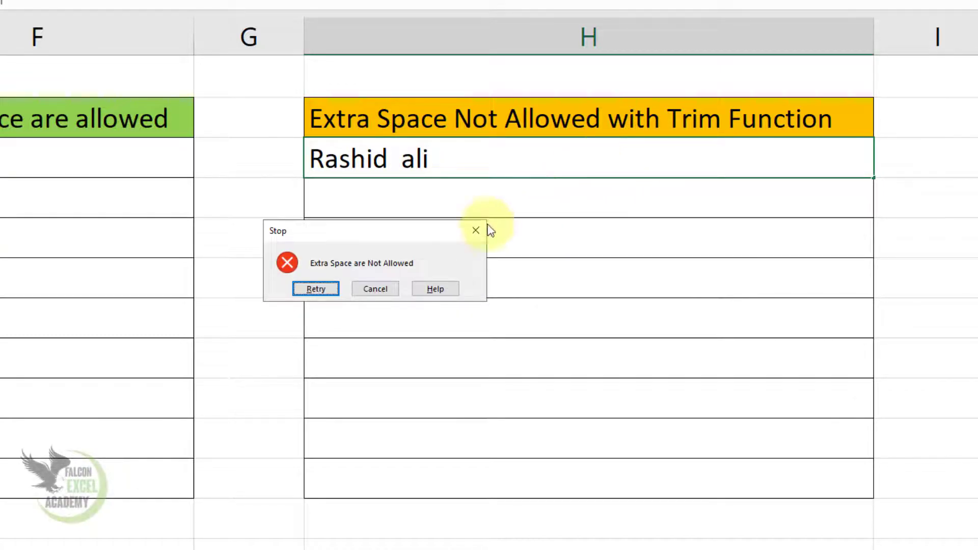
{"action": "left_click", "coordinate": [386, 290]}
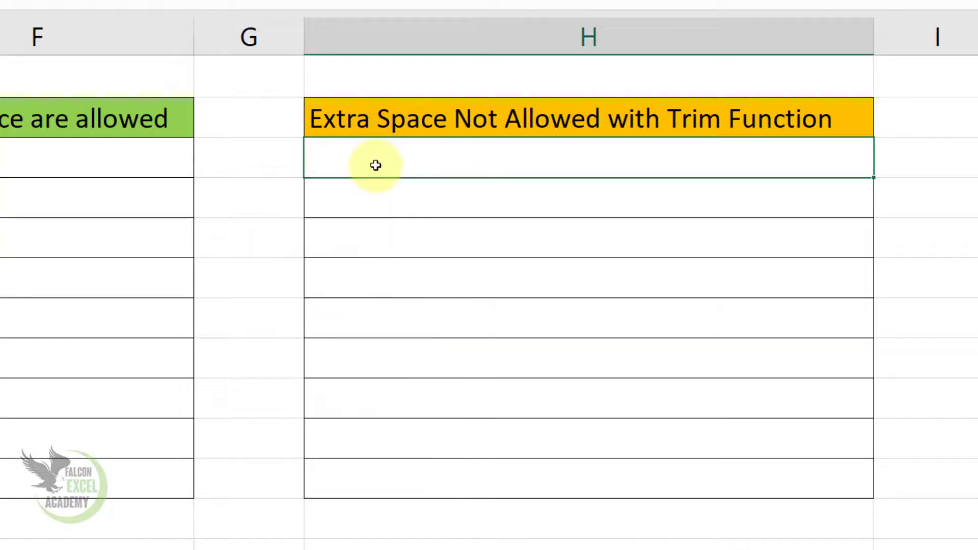
{"action": "type", "text": "Rashid"}
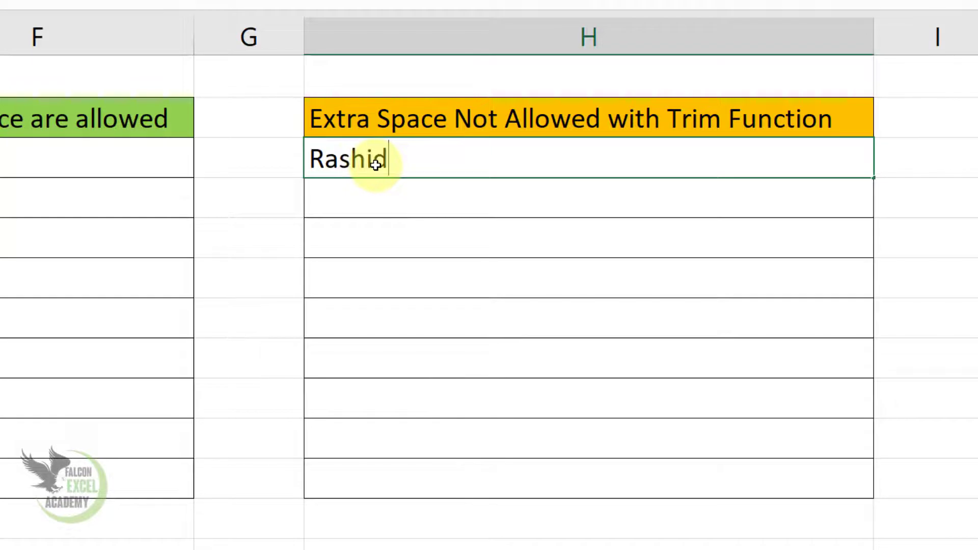
{"action": "type", "text": " Al"}
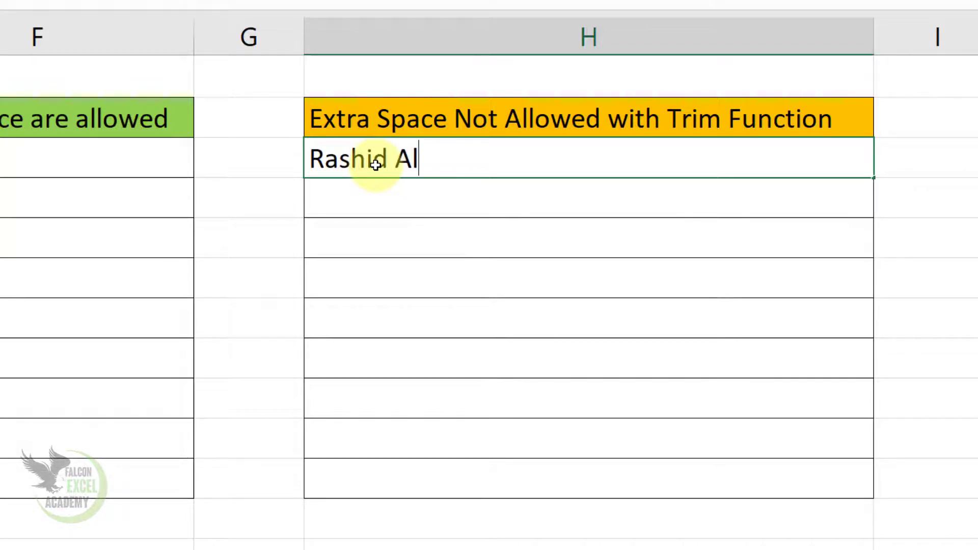
{"action": "type", "text": "i"}
{"action": "key", "text": "Return"}
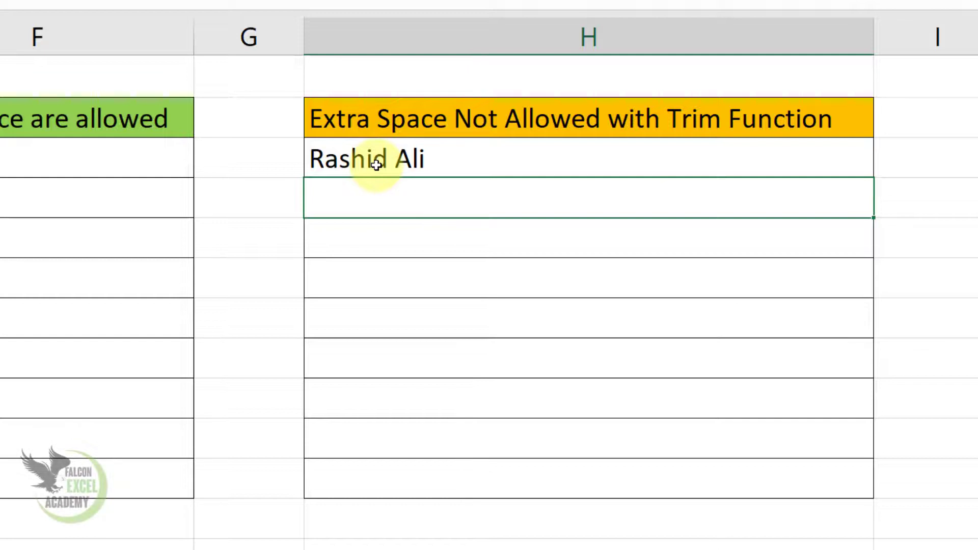
Try names with leading and trailing spaces in H4 and cancel each Stop alert
{"action": "type", "text": "m"}
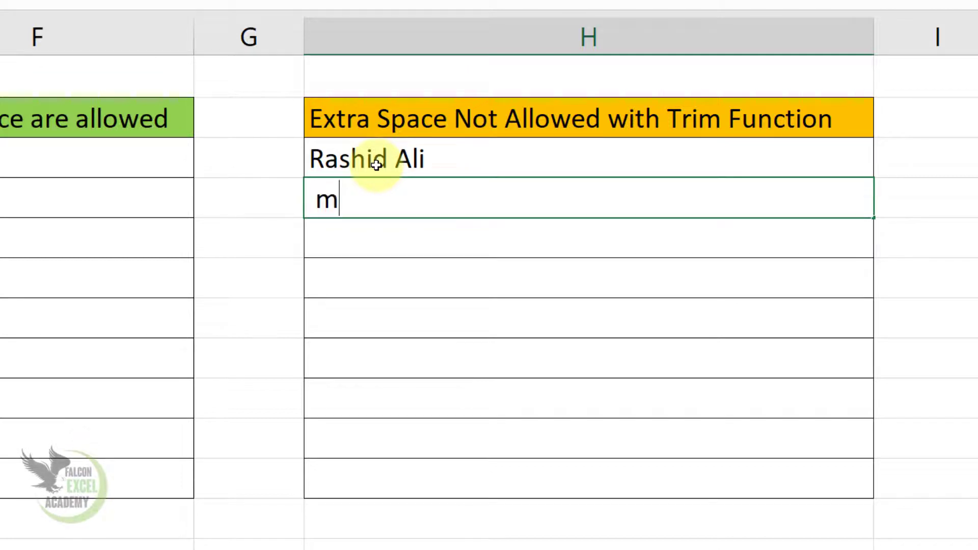
{"action": "type", "text": "ajid"}
{"action": "key", "text": "Return"}
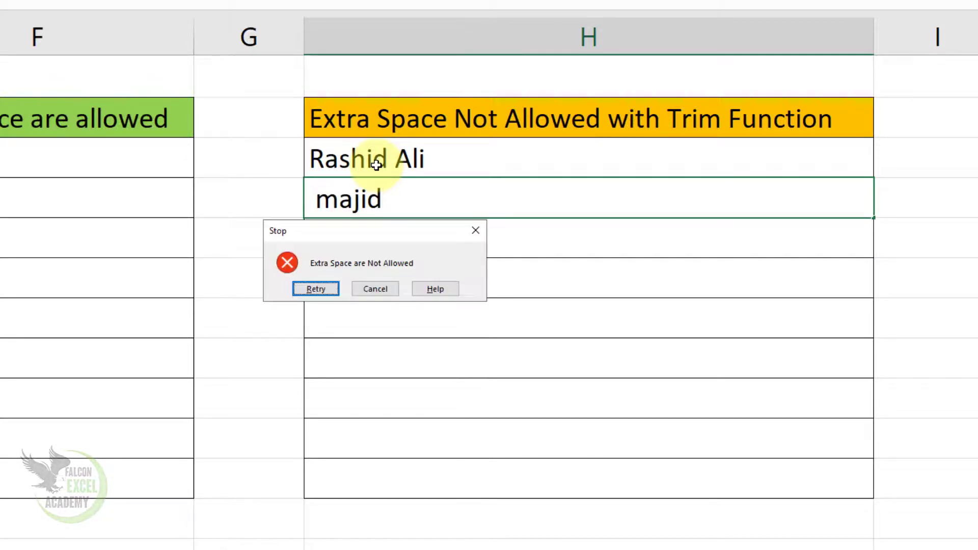
{"action": "key", "text": "Escape"}
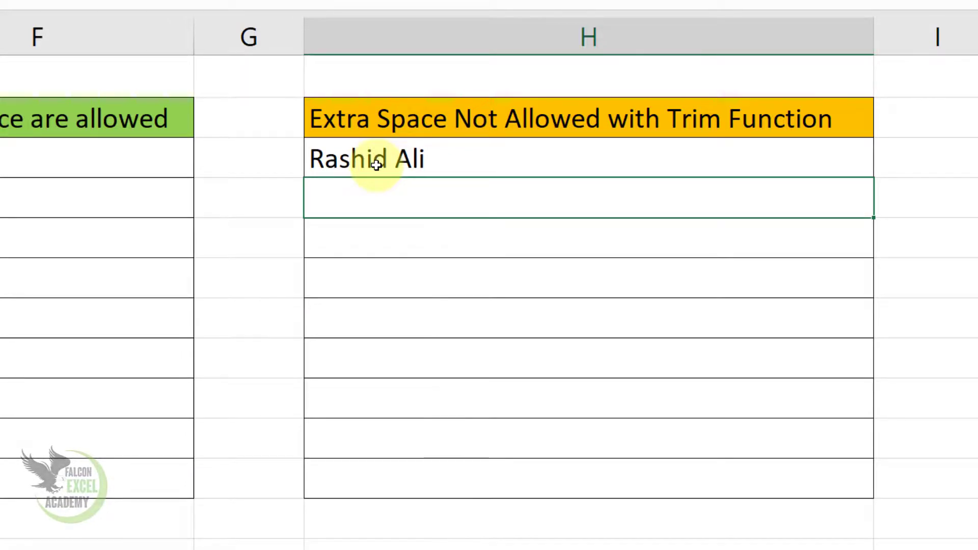
{"action": "type", "text": "Majid"}
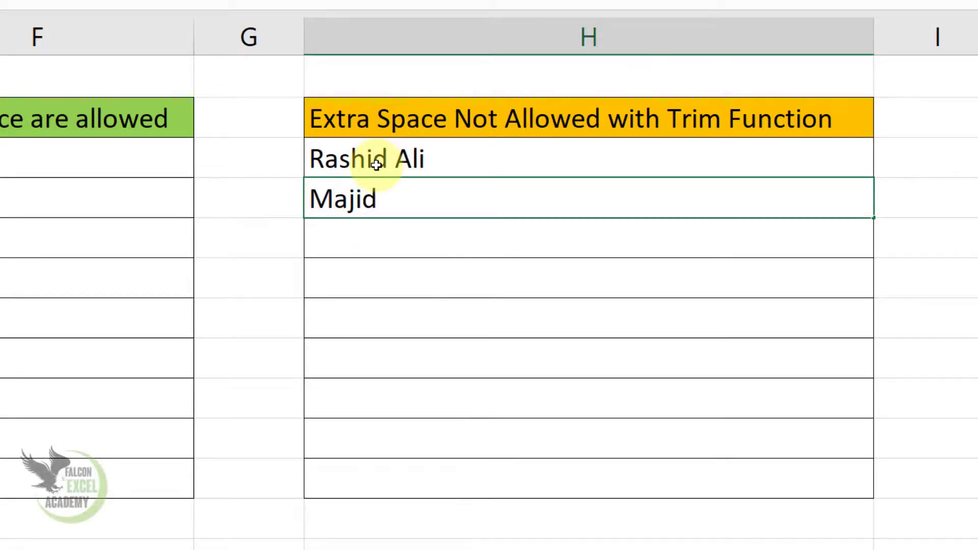
{"action": "key", "text": "Return"}
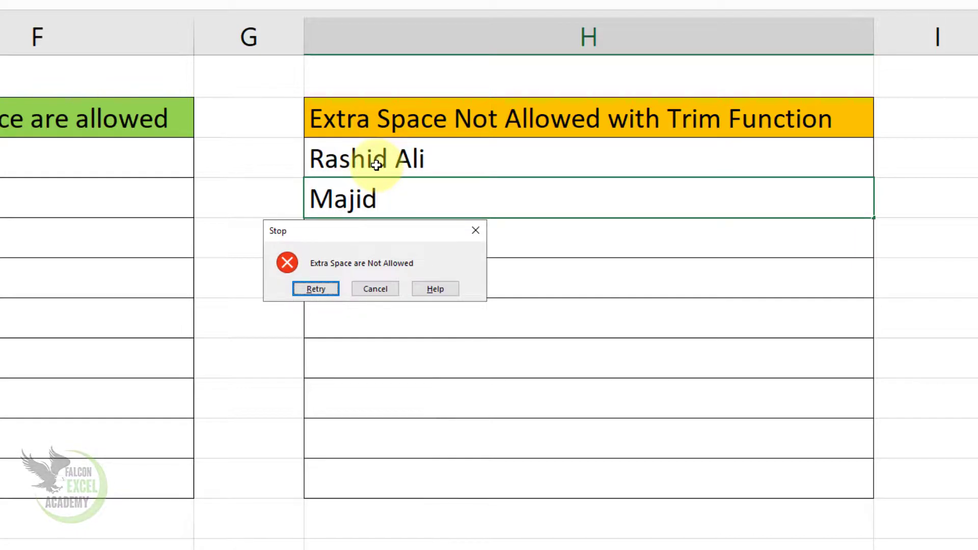
{"action": "key", "text": "Escape"}
{"action": "mouse_move", "coordinate": [408, 165]}
{"action": "left_mouse_down"}
{"action": "mouse_move", "coordinate": [428, 402]}
{"action": "mouse_move", "coordinate": [421, 465]}
{"action": "left_mouse_up"}
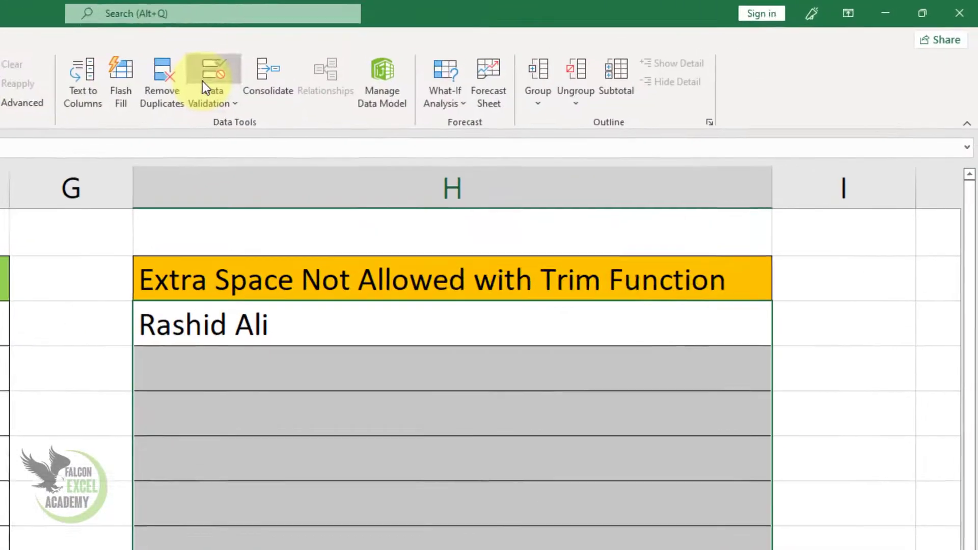
{"action": "left_click", "coordinate": [204, 82]}
{"action": "left_click", "coordinate": [478, 249]}
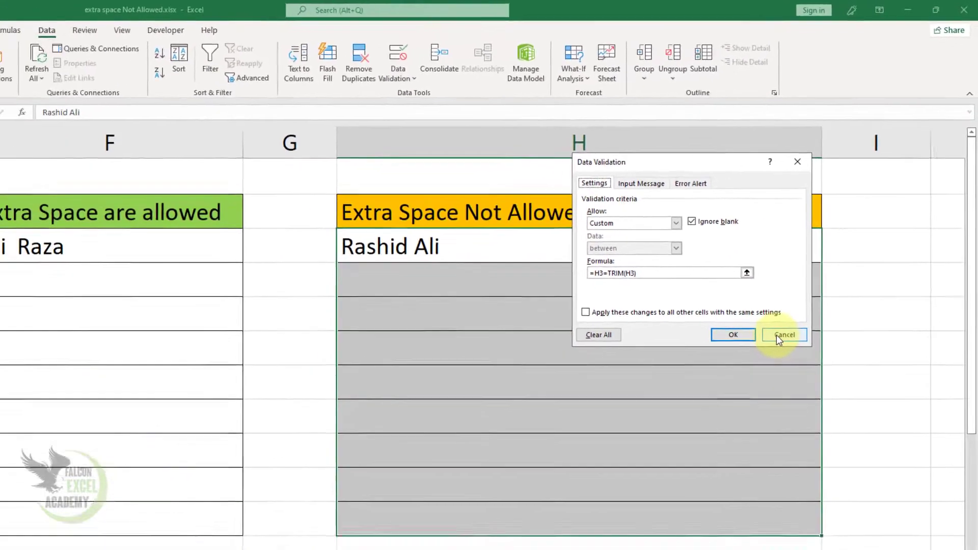
{"action": "left_click", "coordinate": [776, 335]}
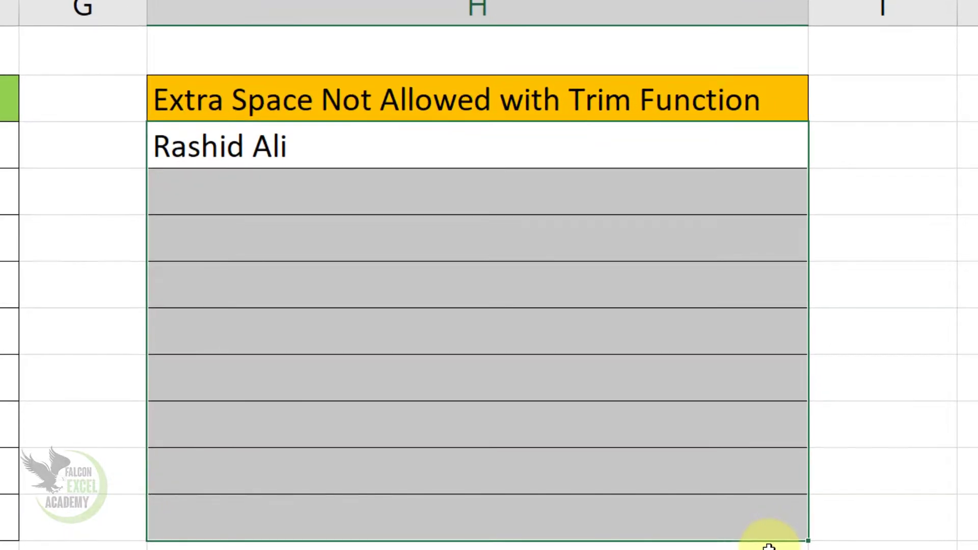